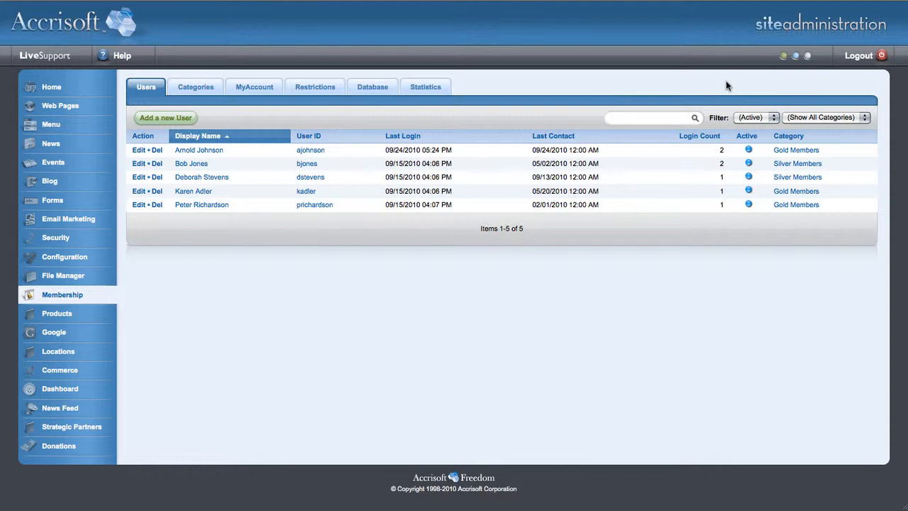
# Step: Open the first listed member's record and review the login, contact and billing details on its Info page
pyautogui.click(138, 150)
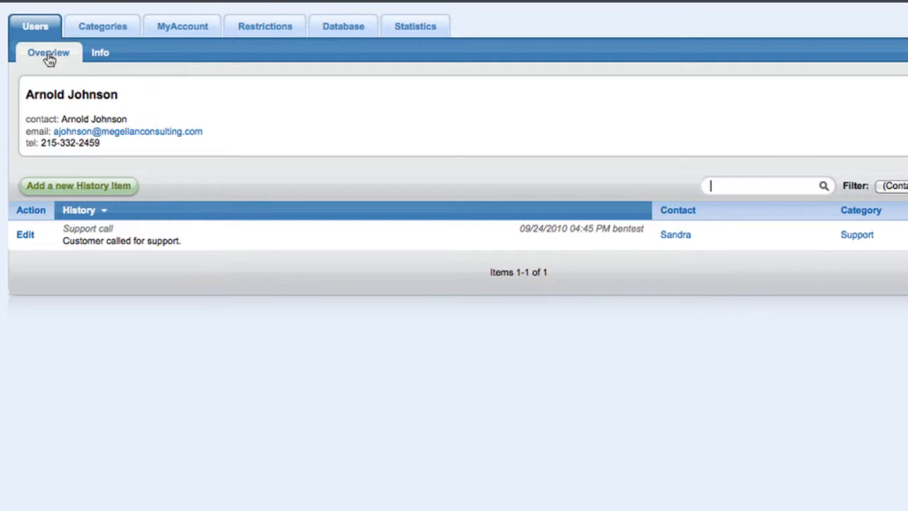
pyautogui.click(95, 59)
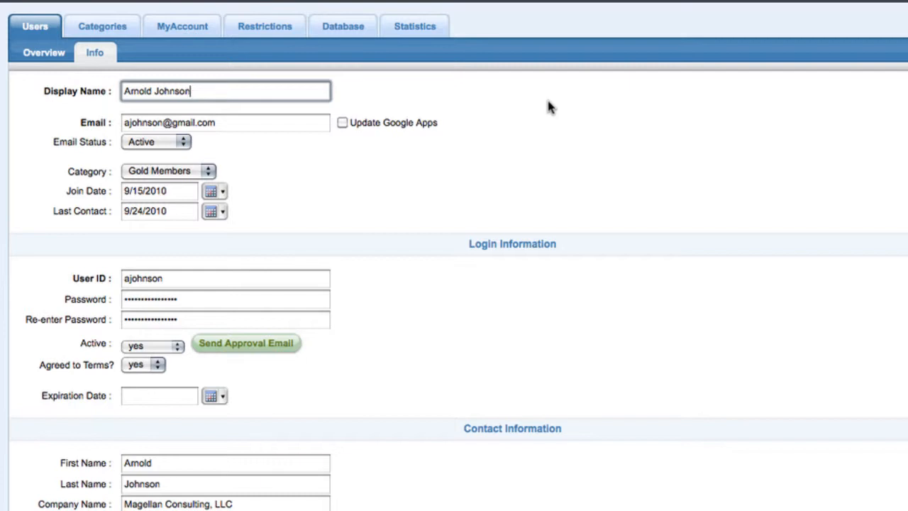
pyautogui.scroll(-2, 550, 107)
pyautogui.scroll(-3, 550, 107)
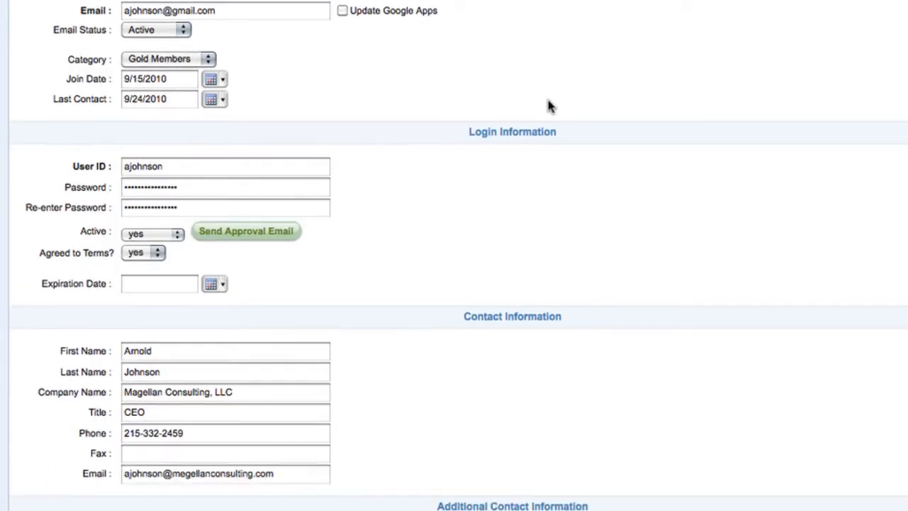
pyautogui.scroll(-10, 550, 106)
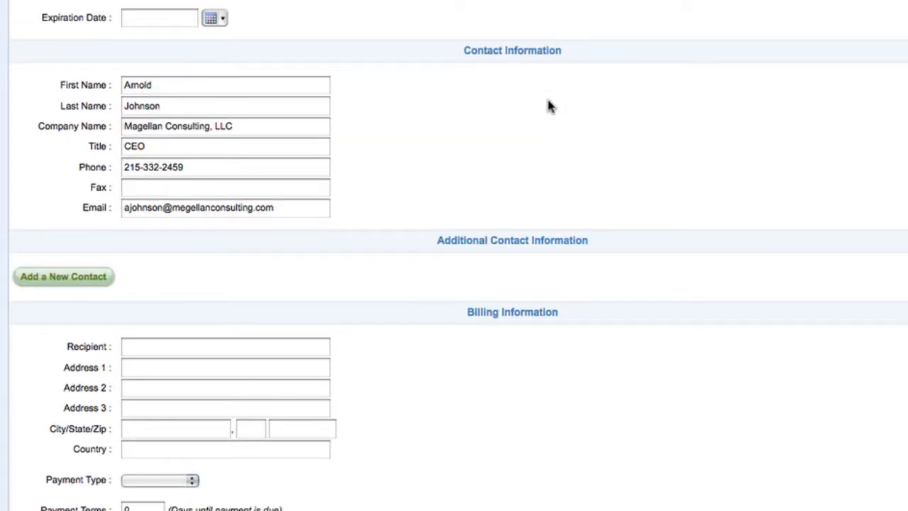
pyautogui.scroll(-7, 550, 106)
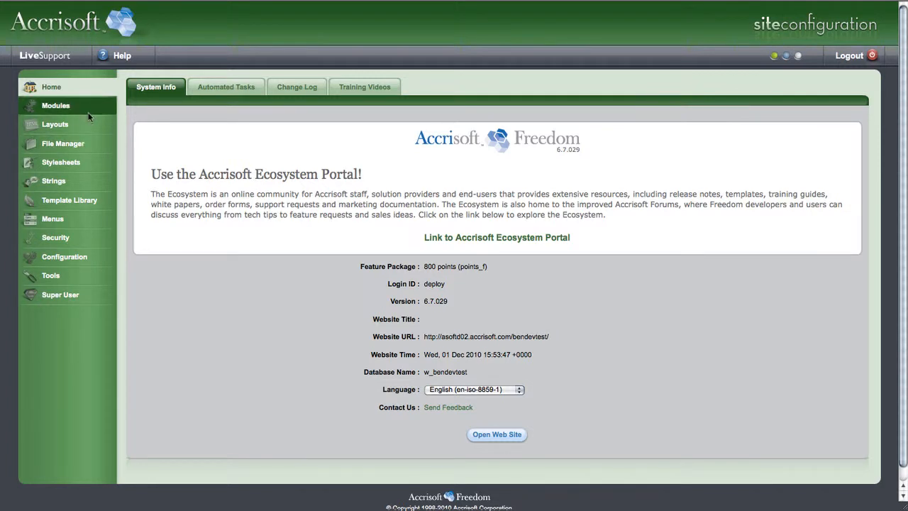
# Step: Open the Membership module for editing in the site configuration and bring its list of tabs into view
pyautogui.click(64, 105)
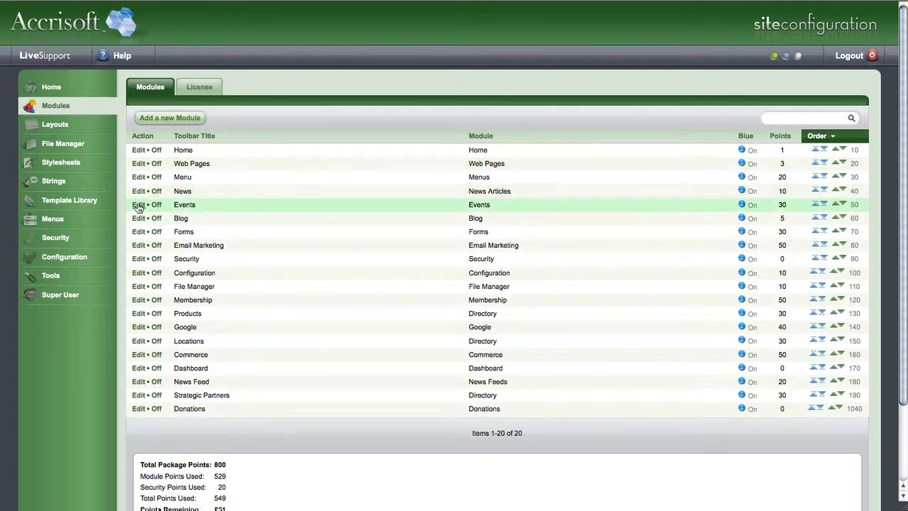
pyautogui.click(139, 301)
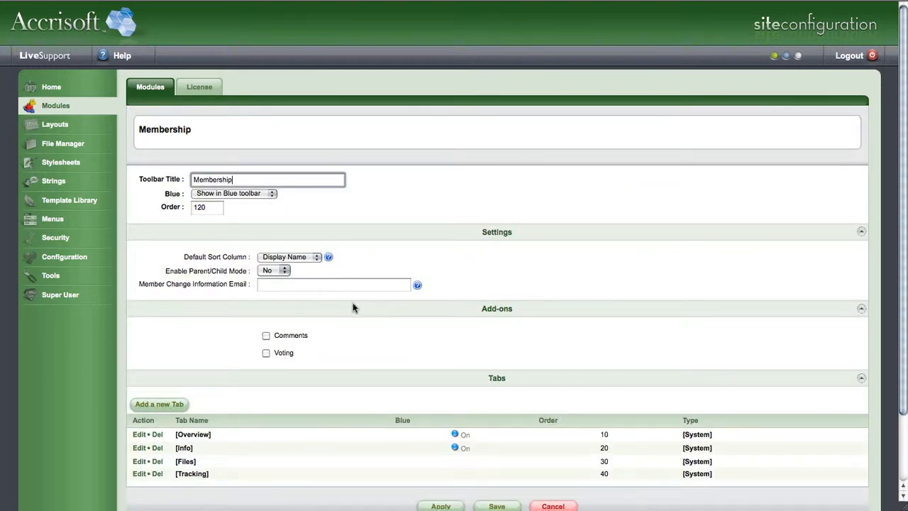
pyautogui.scroll(-2, 367, 298)
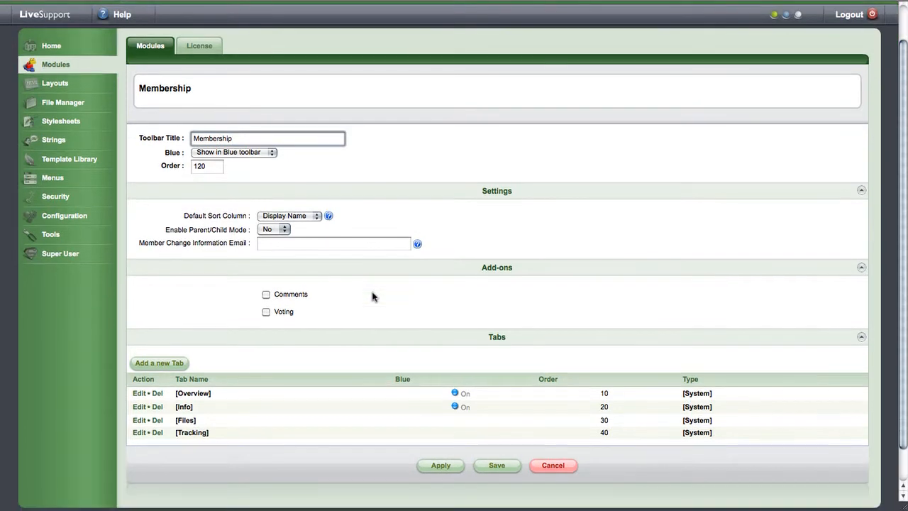
pyautogui.scroll(-1, 374, 297)
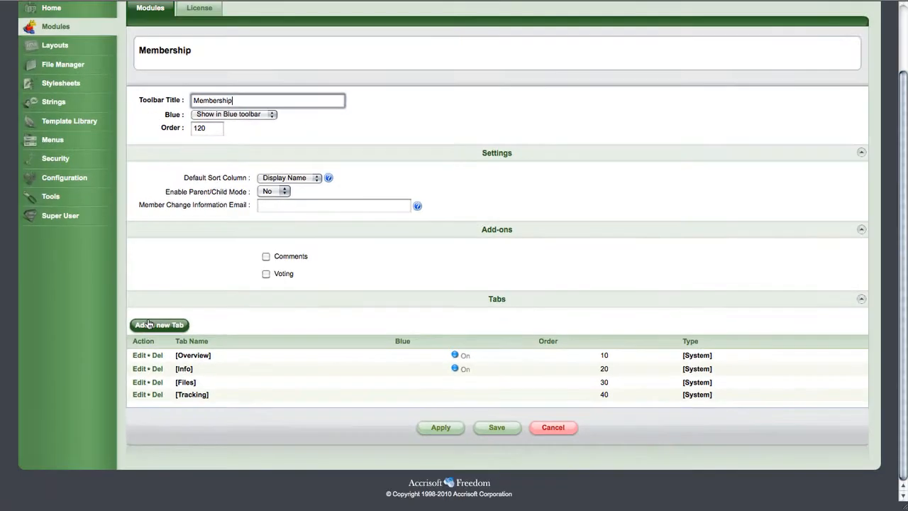
# Step: Add a tab from the "membership default #1" template with unique ID "additional" and tab name "Additional Data"
pyautogui.click(62, 343)
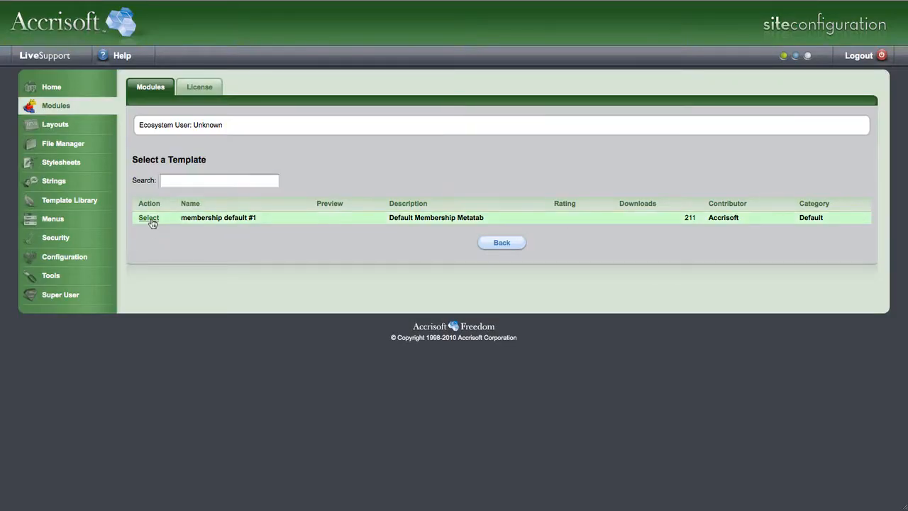
pyautogui.click(150, 220)
pyautogui.click(251, 125)
pyautogui.write('additional')
pyautogui.press('Tab')
pyautogui.write('Additional')
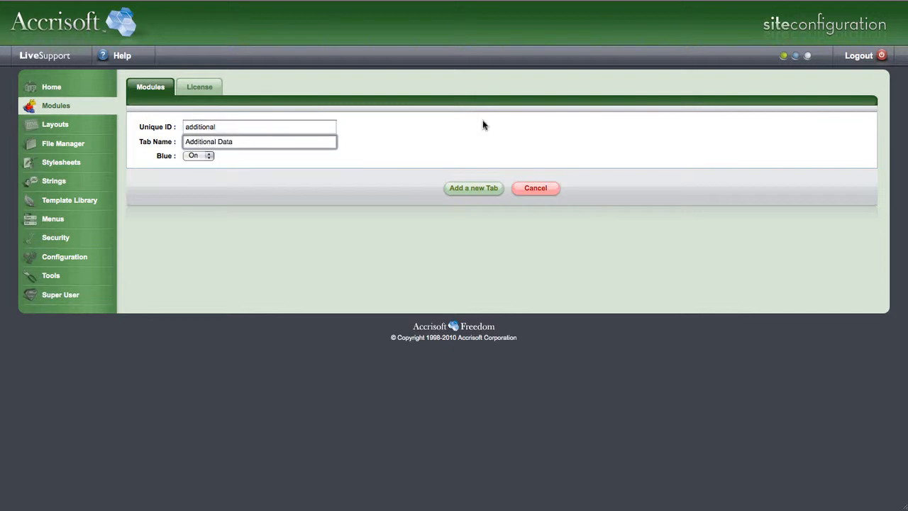
pyautogui.click(481, 187)
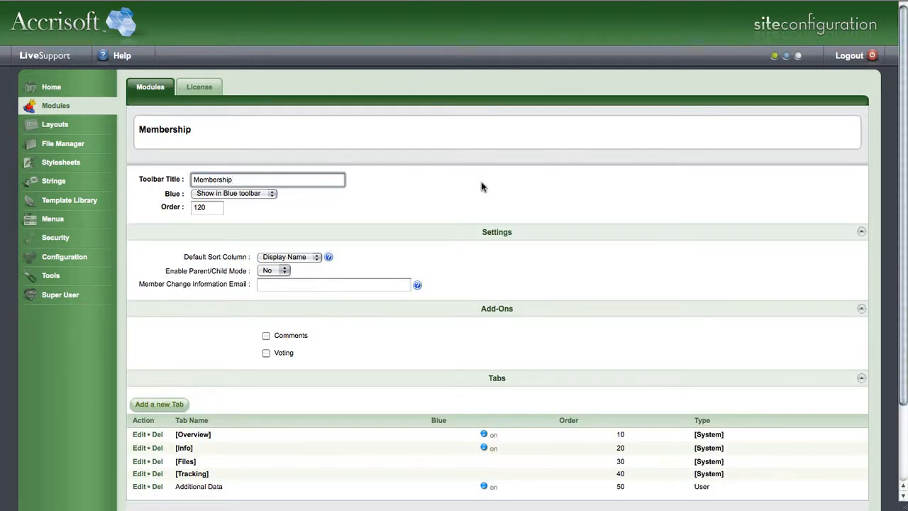
# Step: Return to the members in site administration and view the Additional Data page of the first member's record
pyautogui.scroll(-3, 142, 395)
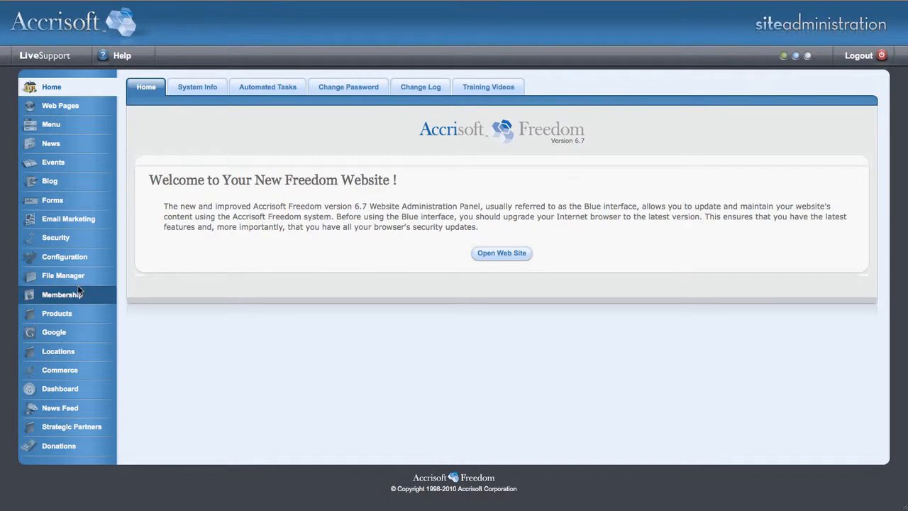
pyautogui.click(78, 290)
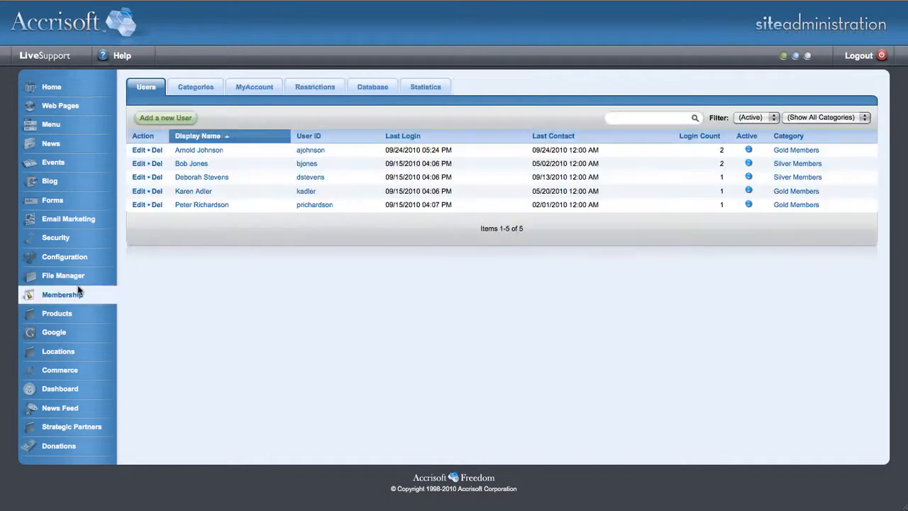
pyautogui.click(139, 152)
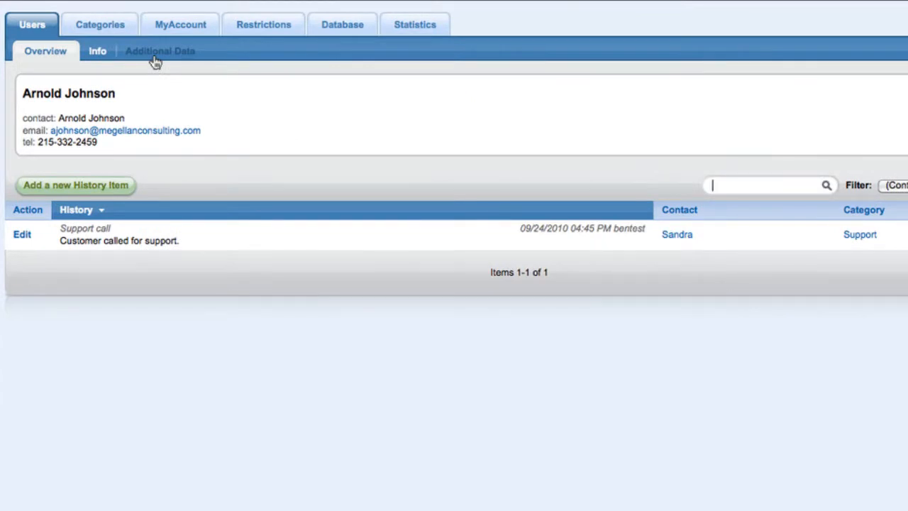
pyautogui.click(156, 57)
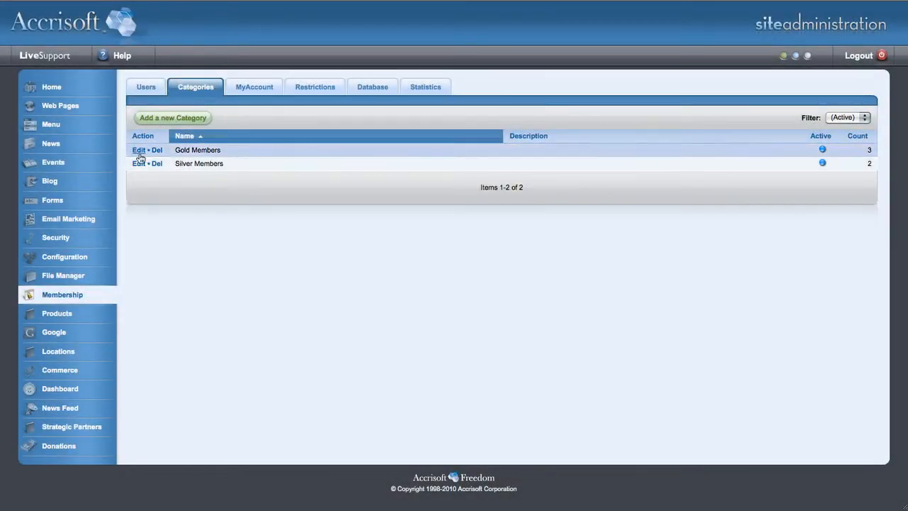
# Step: Open the Gold Members category for editing and remove its permission for Access Level 1
pyautogui.click(137, 150)
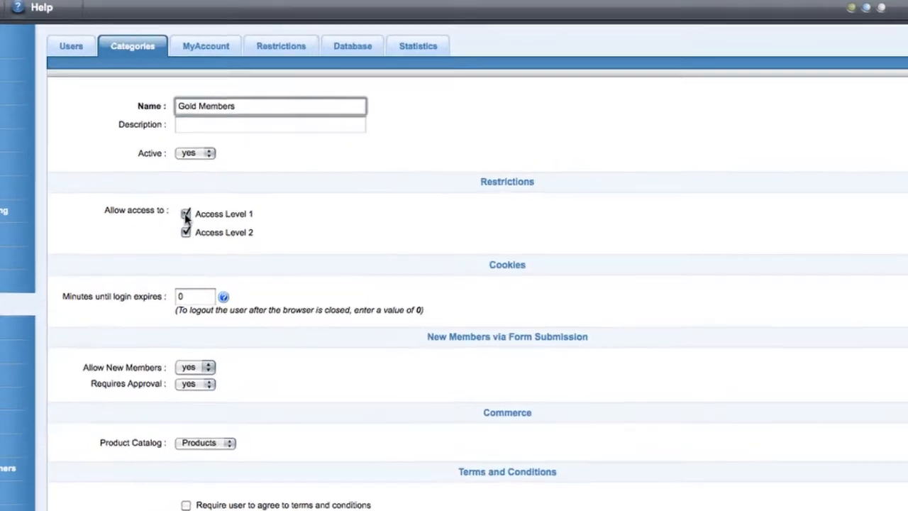
pyautogui.click(227, 220)
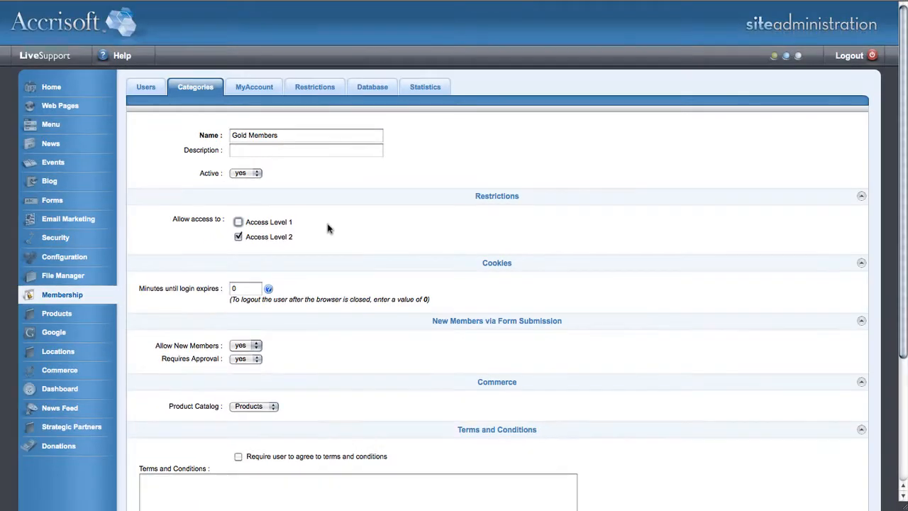
pyautogui.scroll(-5, 376, 235)
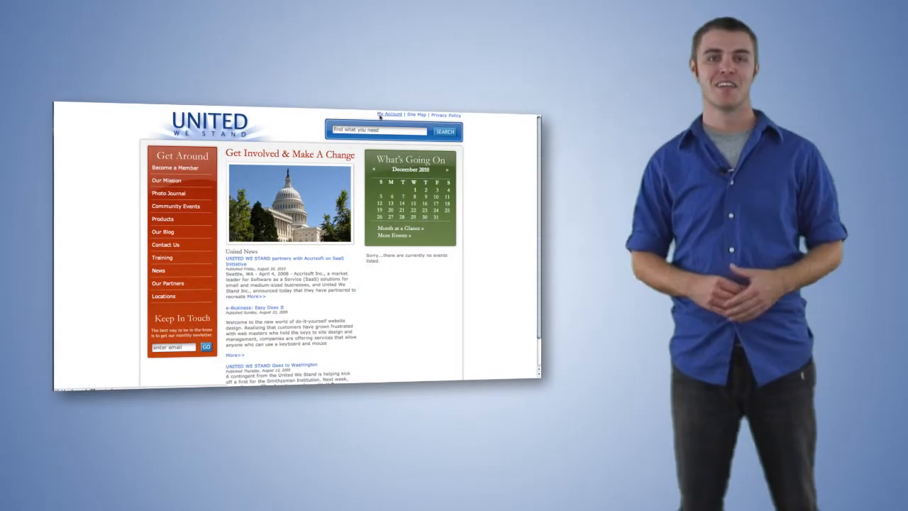
# Step: Log in to My Account on the United We Stand website with the member's user ID and password
pyautogui.click(381, 116)
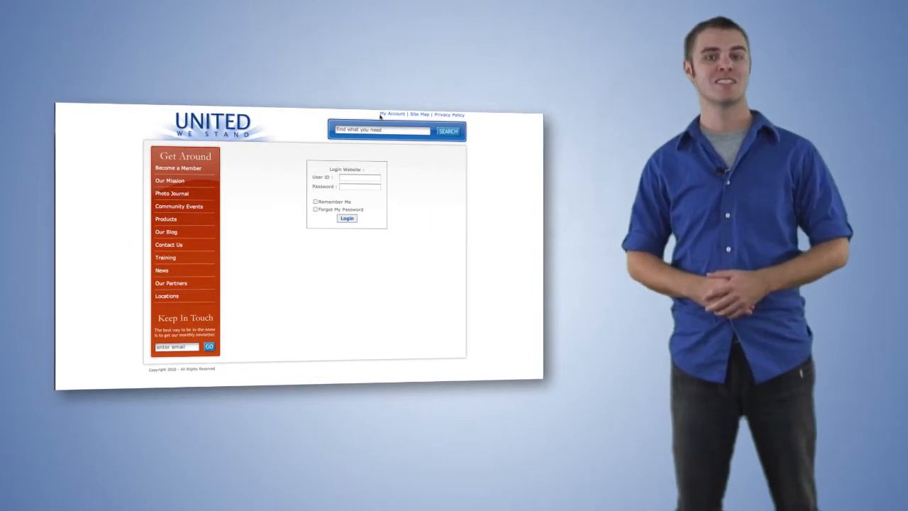
pyautogui.click(347, 178)
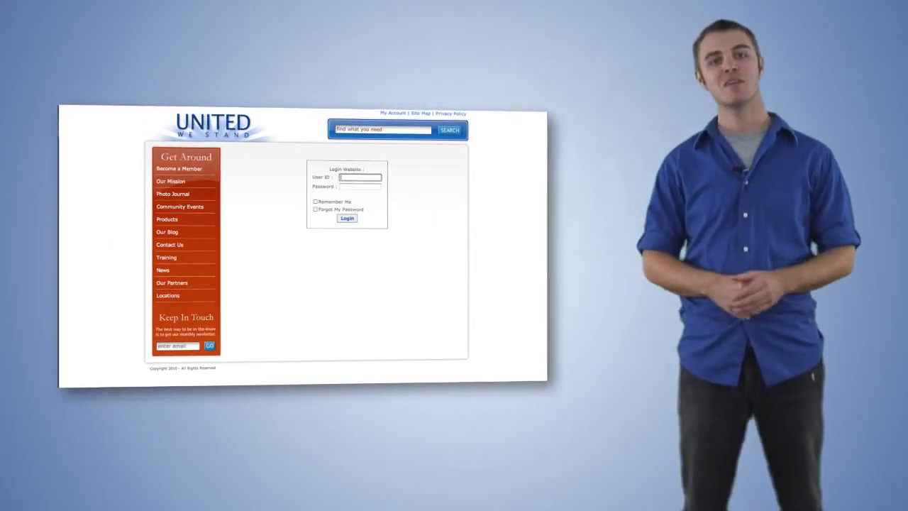
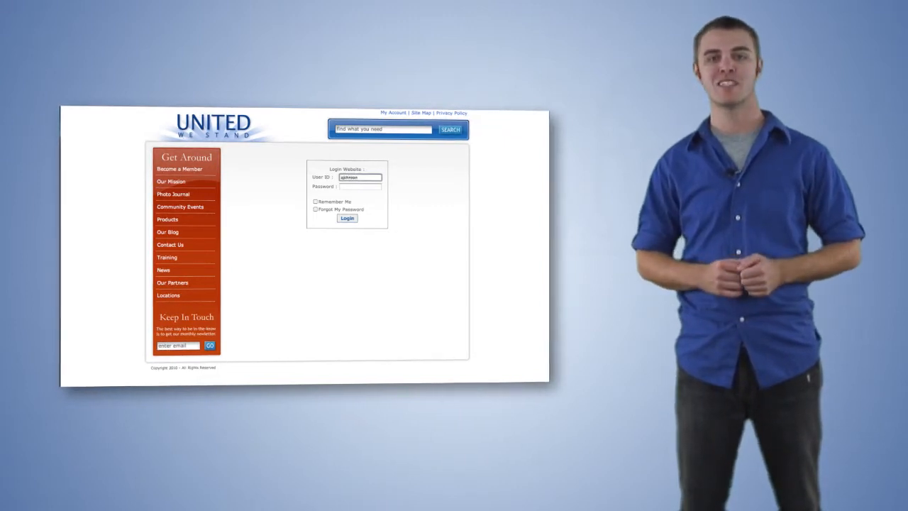
pyautogui.press('Tab')
pyautogui.write('•••••••')
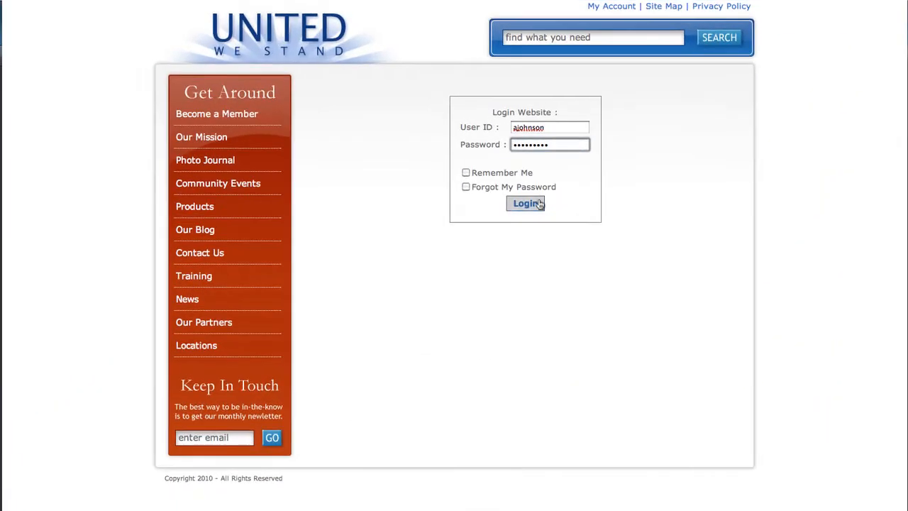
pyautogui.click(540, 204)
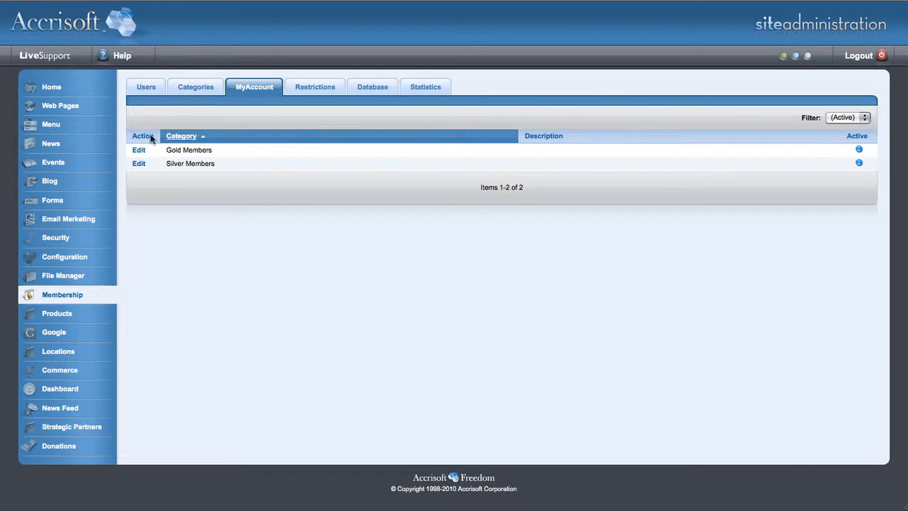
# Step: Open the MyAccount module permissions of the Gold Members group and turn off Full Access for Events
pyautogui.click(138, 150)
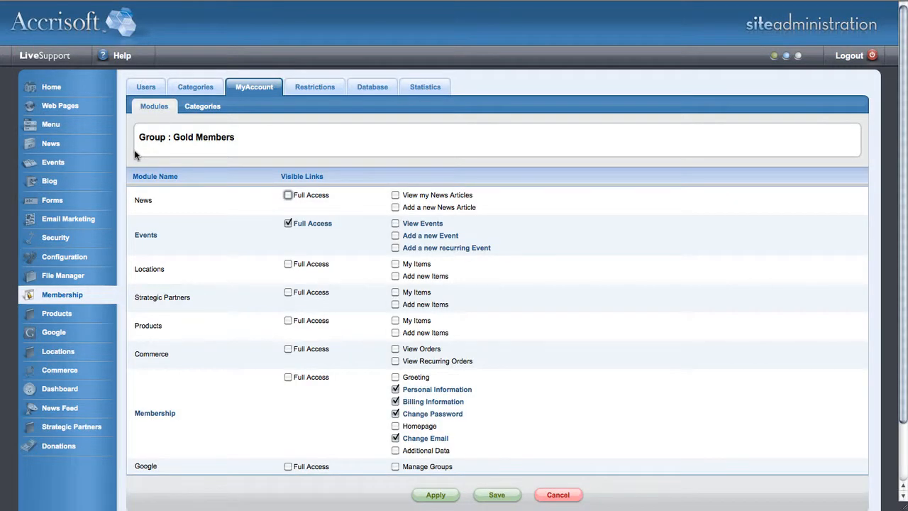
pyautogui.scroll(-2, 202, 163)
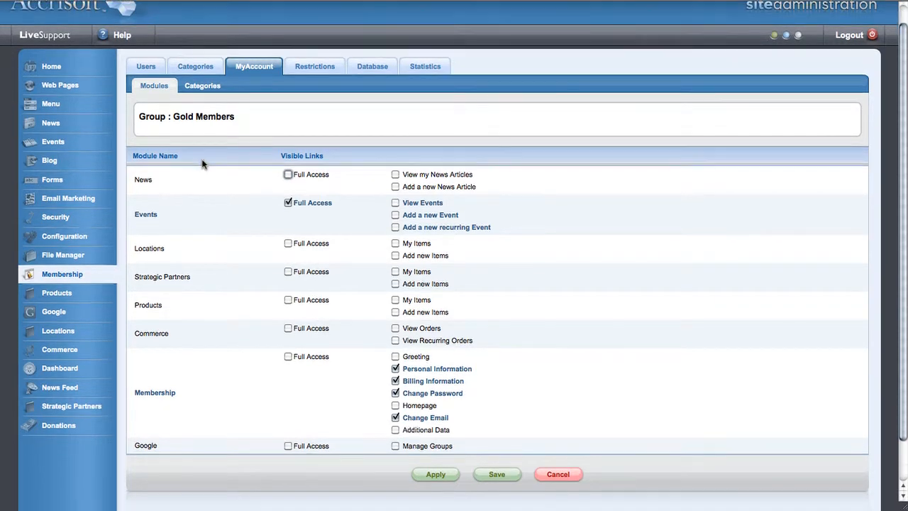
pyautogui.scroll(-1, 202, 163)
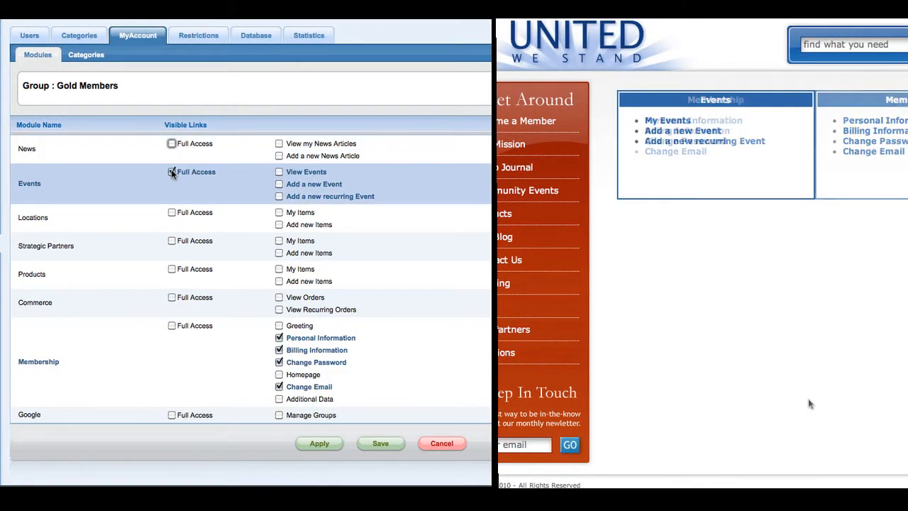
pyautogui.click(172, 172)
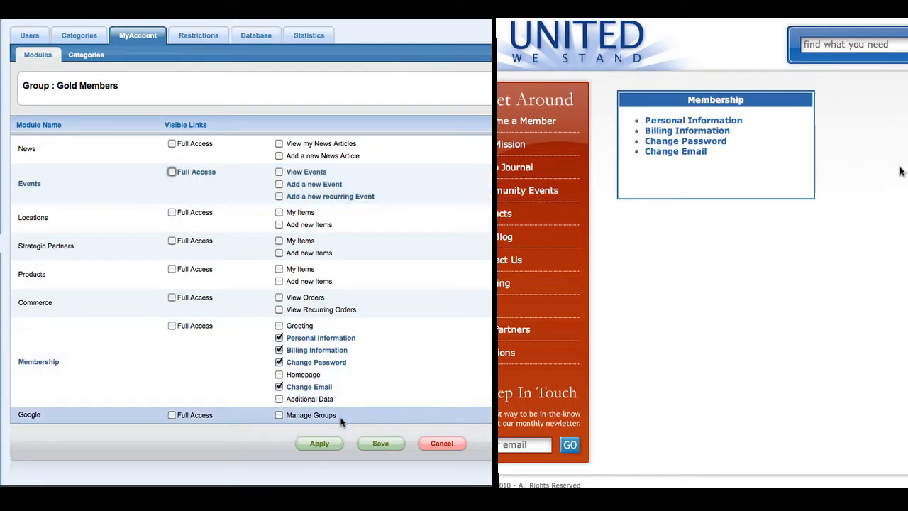